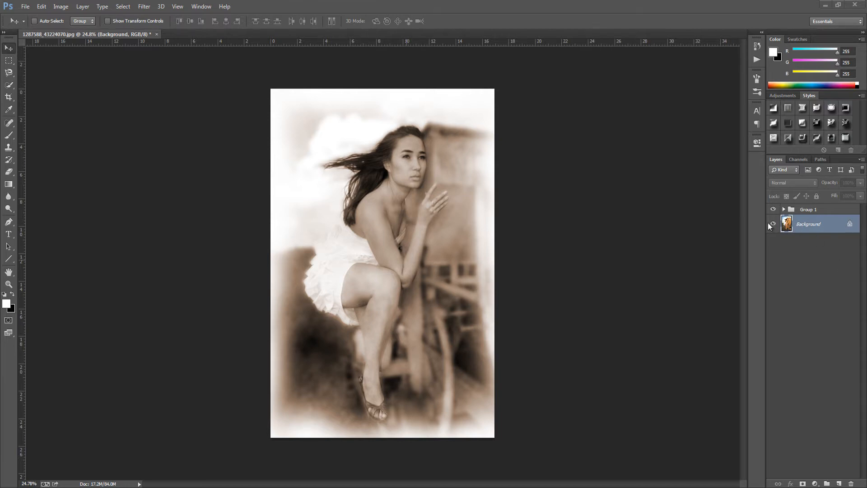
Hide Group 1 and add a colorized Hue/Saturation adjustment layer above the Background, with hue 26 and saturation 19
click(773, 209)
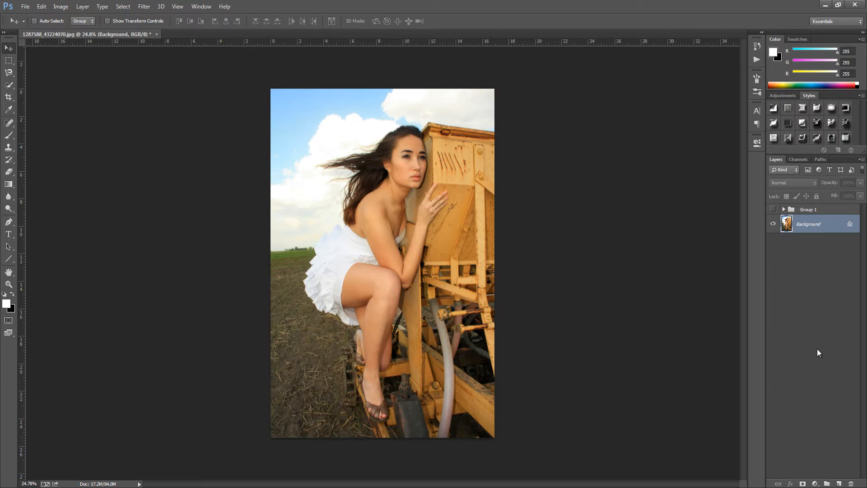
click(818, 484)
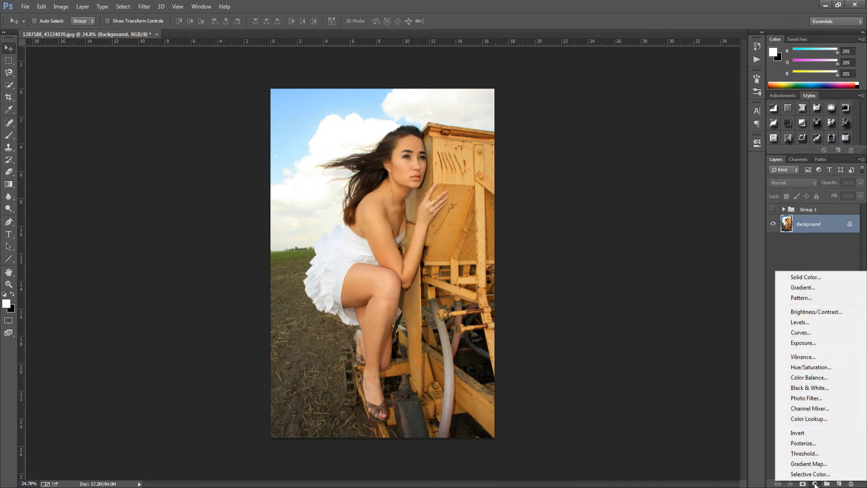
click(813, 367)
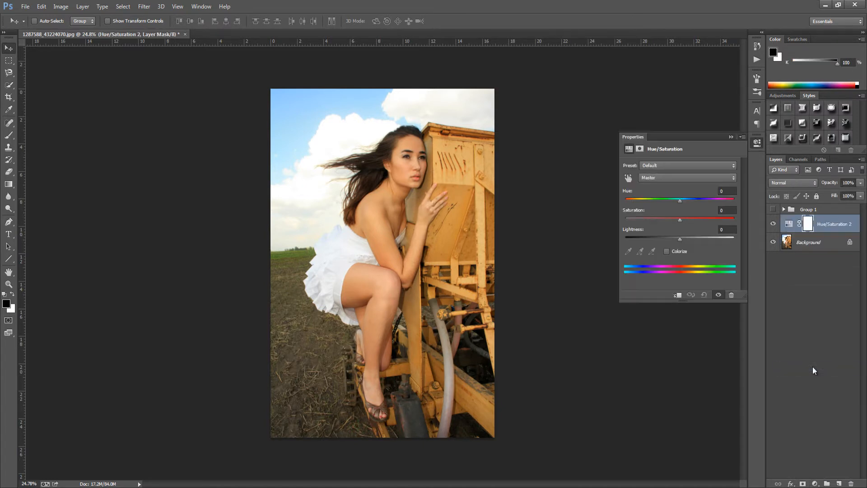
click(667, 251)
click(730, 191)
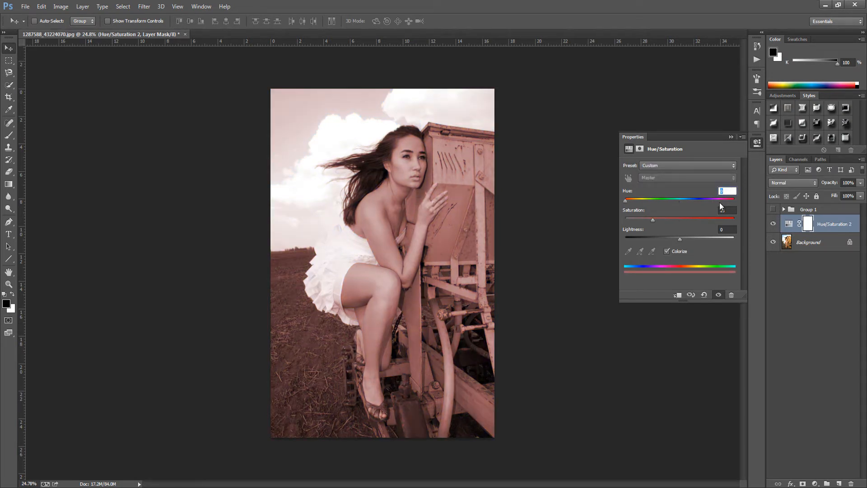
text(26)
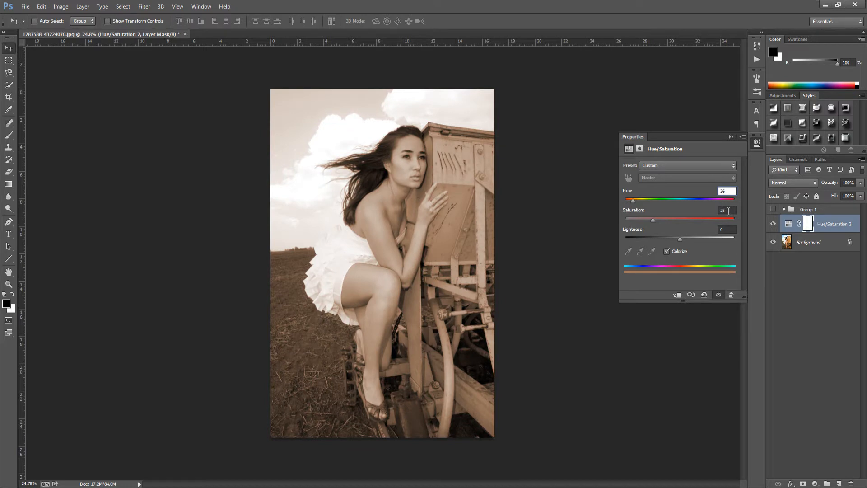
click(728, 210)
text(19)
click(731, 137)
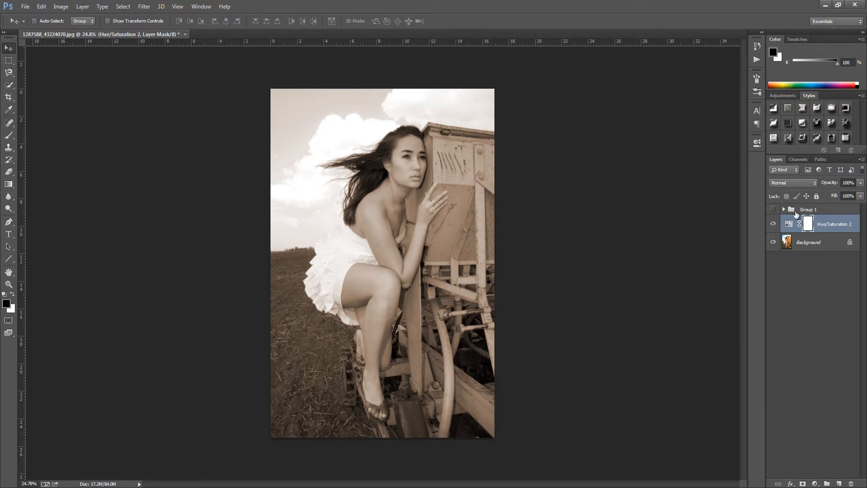
Duplicate the Background layer and apply a Gaussian Blur with a 15 pixel radius to the copy
click(823, 246)
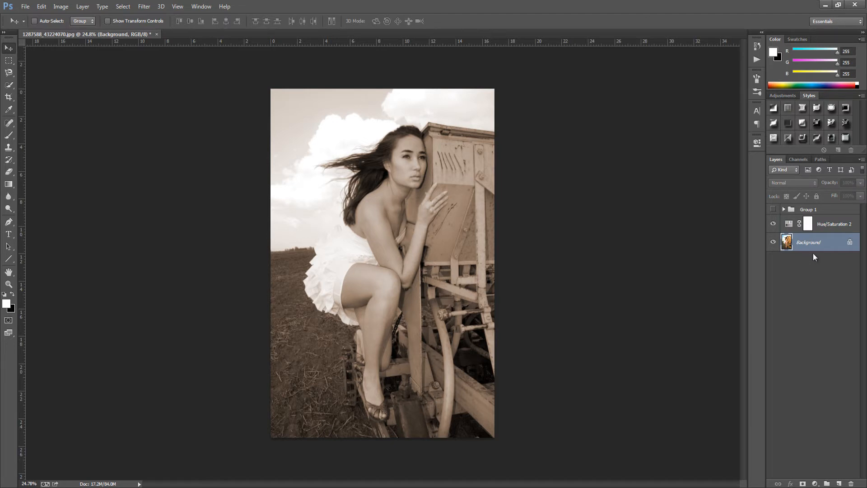
key(ctrl+j)
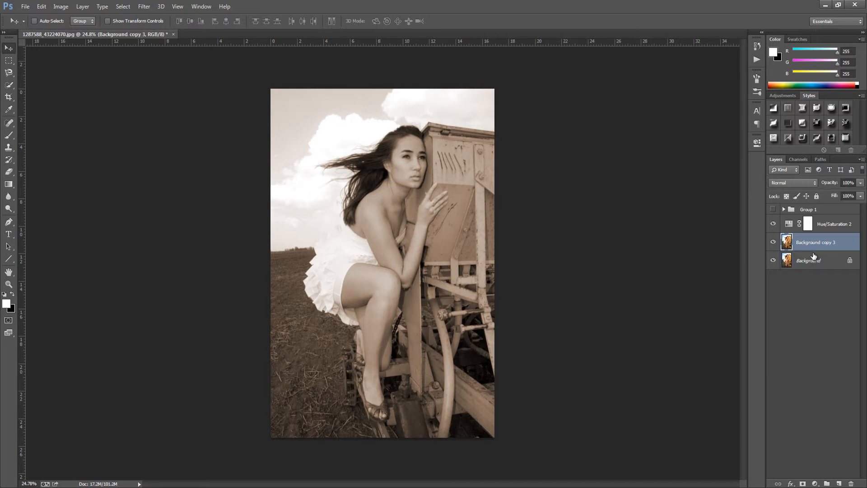
click(144, 7)
mouse_move(169, 110)
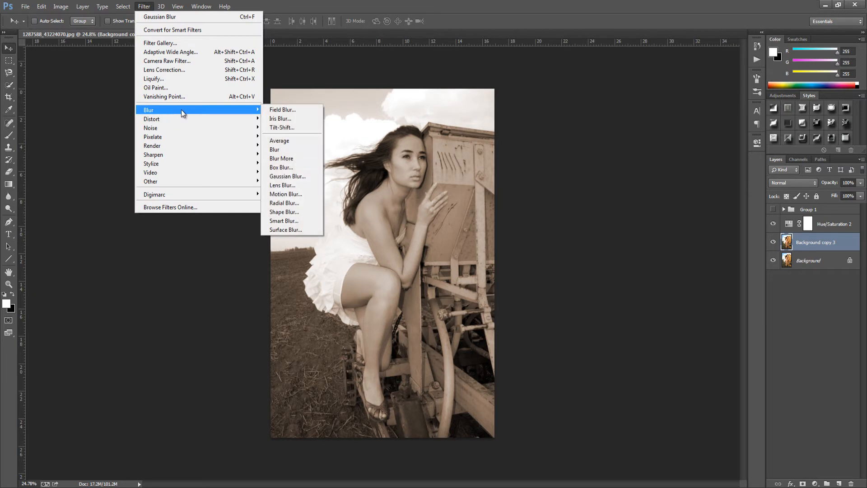
click(291, 176)
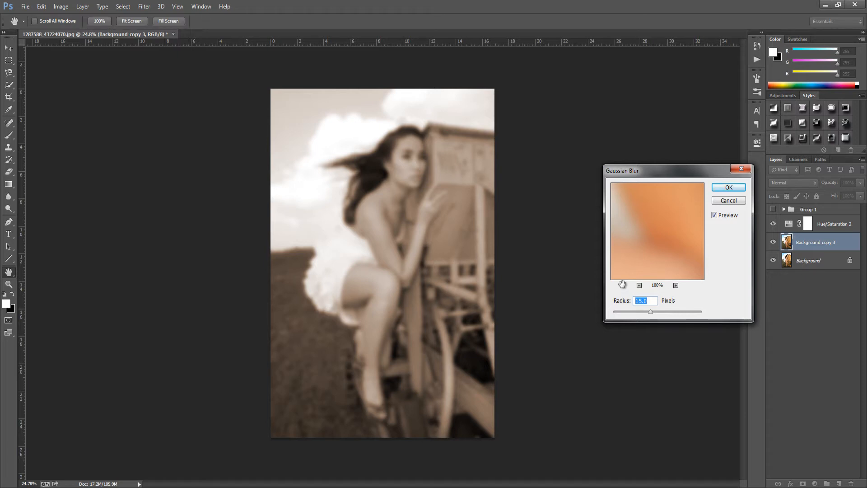
click(727, 189)
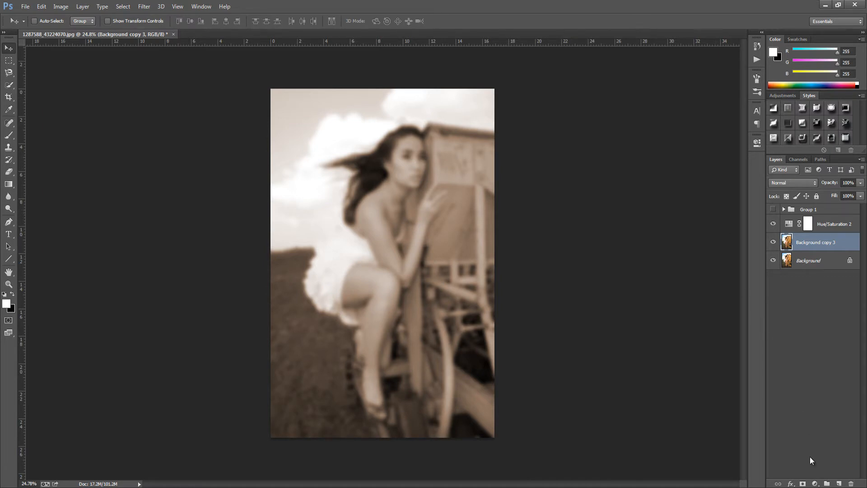
Add a layer mask to the blurred copy and paint it black with a smaller brush over the woman's face and hair
click(803, 483)
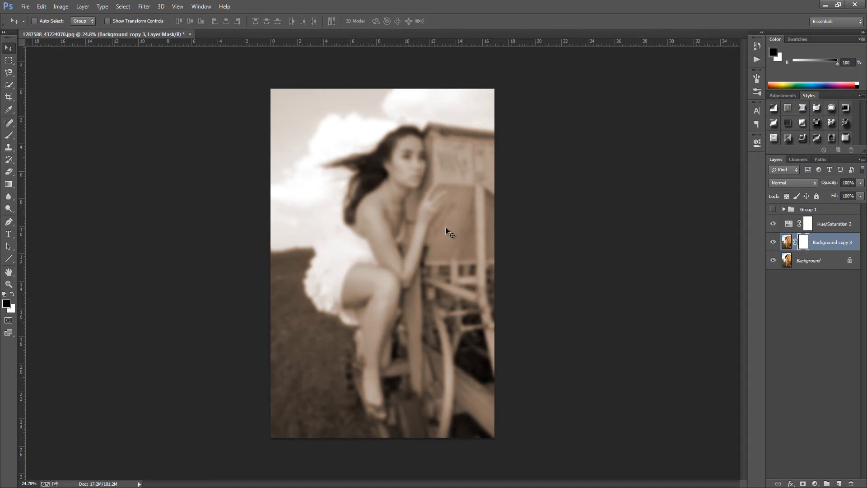
click(9, 136)
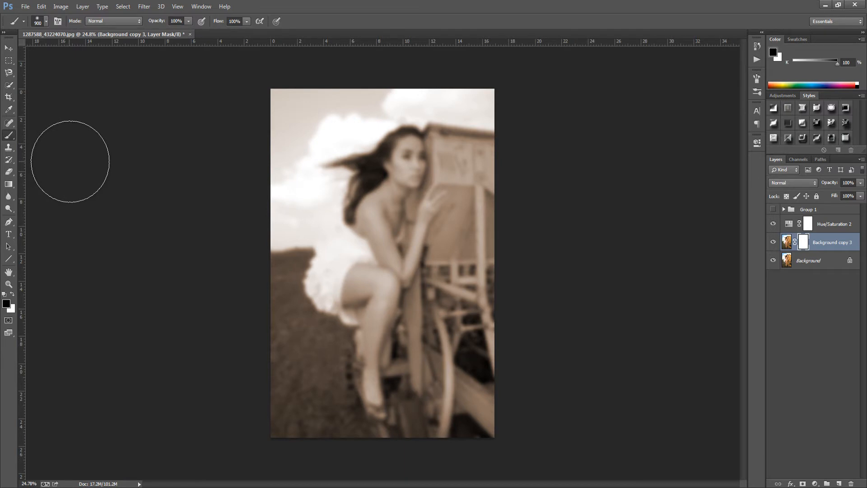
key(bracketleft)
key(bracketleft)
key(bracketleft)
key(bracketleft)
key(bracketleft)
key(bracketleft)
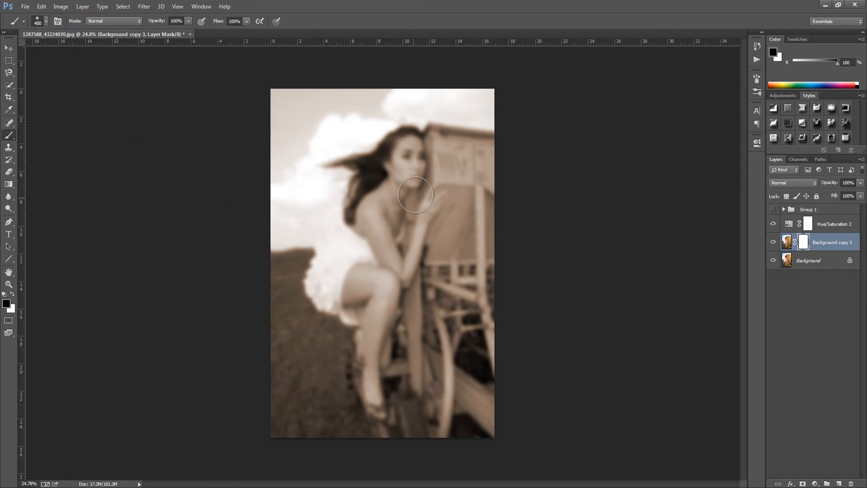
key(bracketleft)
key(bracketleft)
mouse_move(407, 161)
mouse_down()
mouse_move(394, 179)
mouse_move(404, 151)
mouse_move(386, 165)
mouse_move(408, 135)
mouse_move(412, 180)
mouse_move(396, 171)
mouse_move(400, 158)
mouse_move(378, 173)
mouse_move(380, 162)
mouse_move(337, 167)
mouse_move(380, 171)
mouse_up()
Mask out the blur over the woman's dress, body and legs, and over her arm and hand with a 100 px black brush
key(bracketleft)
key(bracketleft)
mouse_move(359, 236)
mouse_down()
mouse_move(356, 195)
mouse_move(341, 248)
mouse_move(325, 254)
mouse_move(314, 293)
mouse_move(334, 288)
mouse_move(343, 304)
mouse_move(369, 256)
mouse_move(388, 255)
mouse_move(389, 217)
mouse_move(392, 231)
mouse_move(394, 224)
mouse_move(362, 310)
mouse_move(377, 338)
mouse_move(378, 412)
mouse_move(377, 384)
mouse_up()
key(bracketleft)
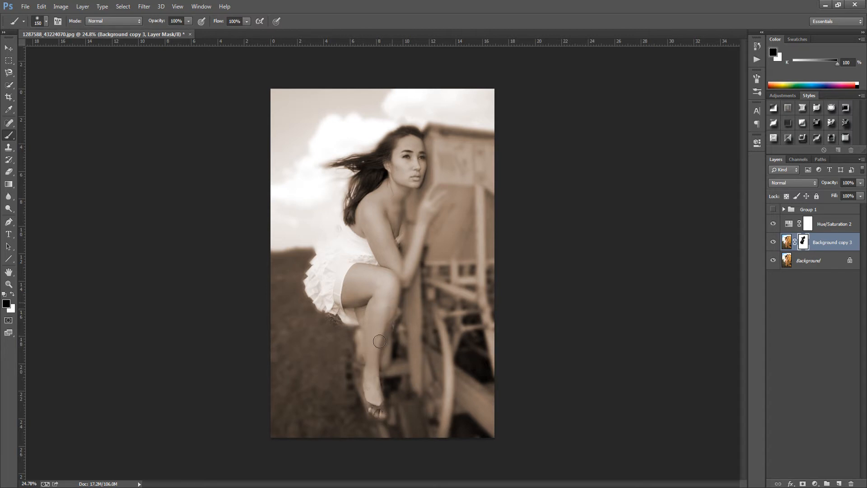
key(bracketleft)
key(bracketleft)
drag(429, 203, 413, 263)
mouse_move(439, 205)
mouse_down()
mouse_move(428, 199)
mouse_move(435, 185)
mouse_move(420, 197)
mouse_up()
On a new layer above the blurred copy, render Clouds inside a rectangular selection in the canvas's upper-left corner
key(x)
click(839, 483)
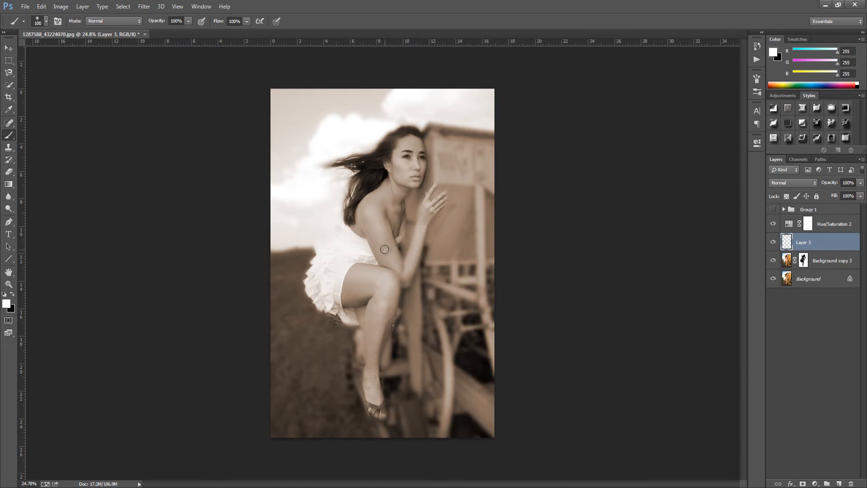
click(9, 60)
drag(289, 102, 333, 197)
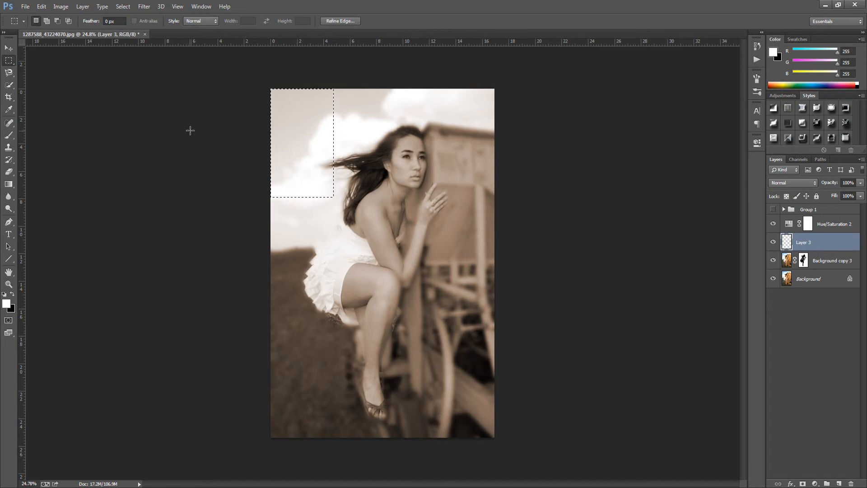
click(152, 8)
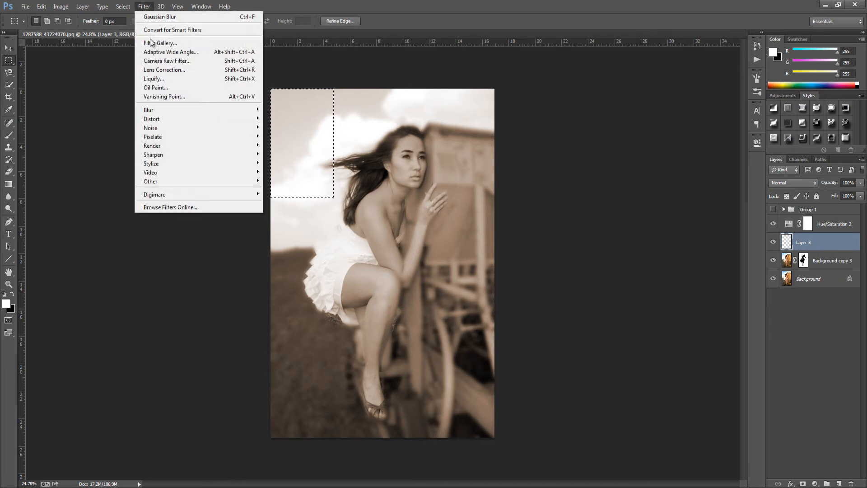
mouse_move(180, 148)
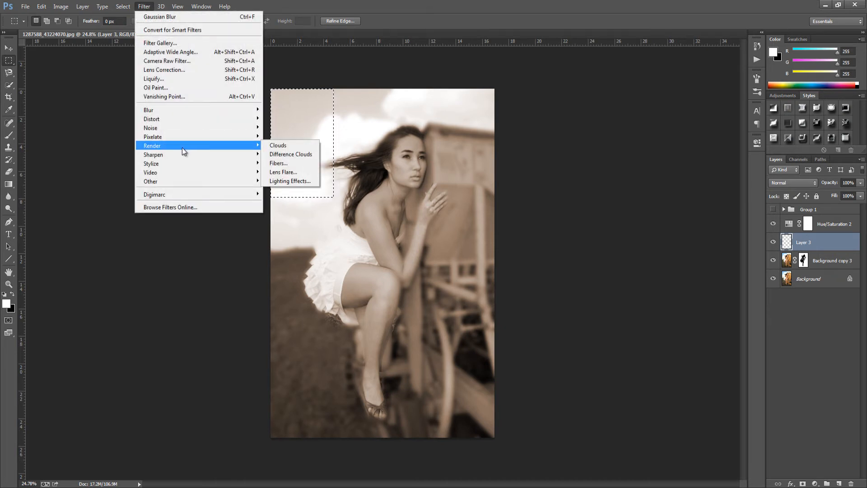
click(278, 147)
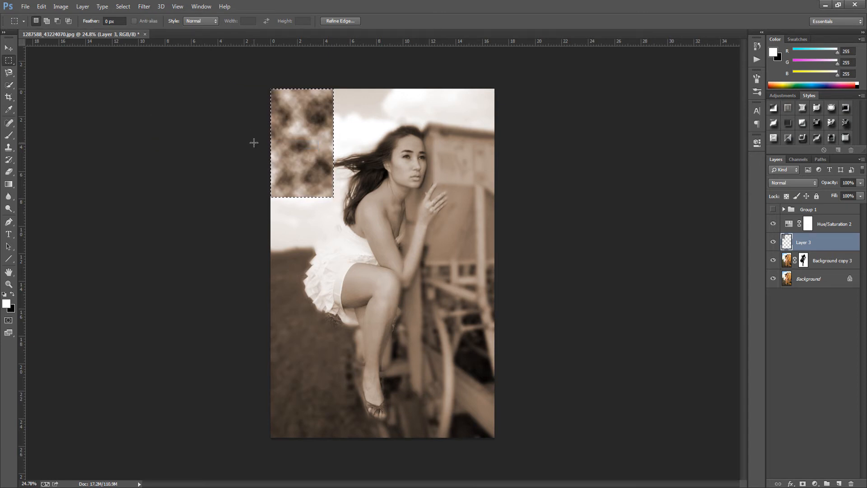
Stretch the clouds to cover the whole canvas, set their layer to Overlay blending and remove the selection
key(ctrl+t)
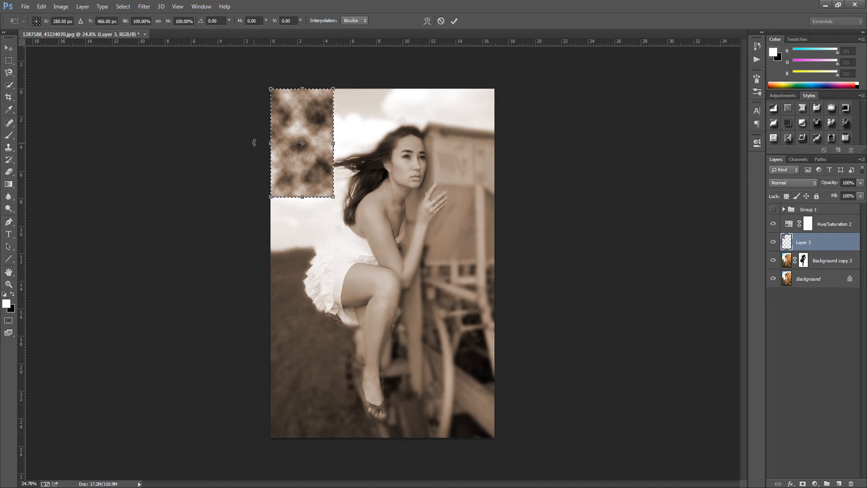
drag(334, 197, 495, 438)
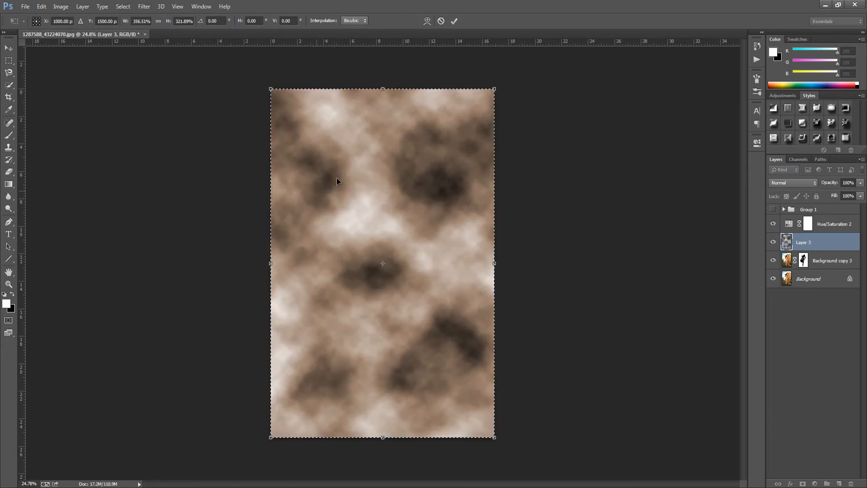
click(454, 21)
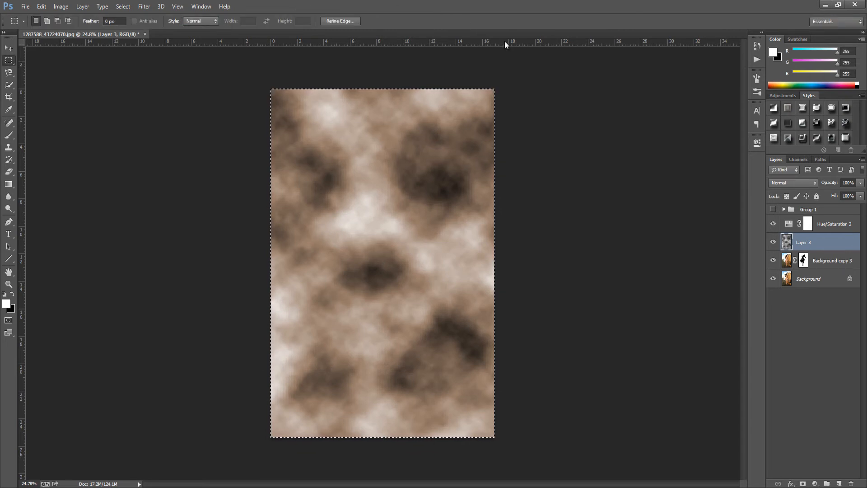
click(795, 182)
click(796, 305)
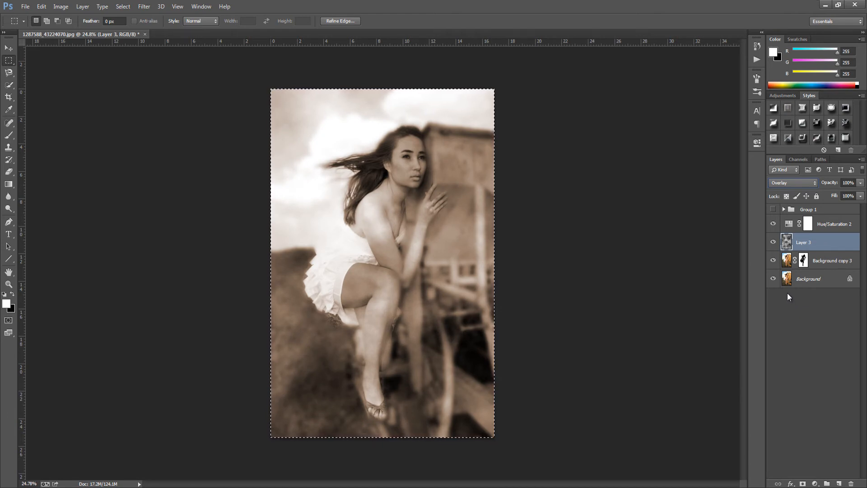
key(ctrl+d)
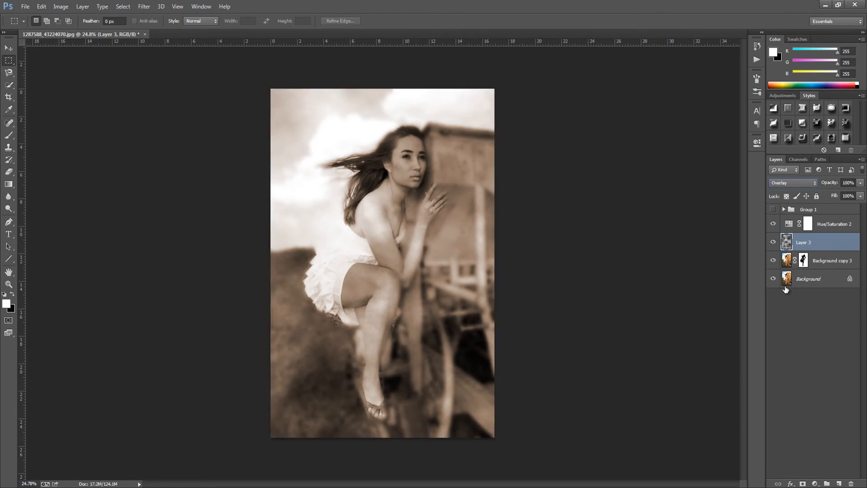
Compare the photo with and without the clouds layer
click(774, 243)
click(773, 242)
click(774, 243)
click(774, 243)
click(774, 243)
click(773, 243)
Add a layer mask to the clouds layer and paint it black over the woman with a 300 px brush
click(803, 484)
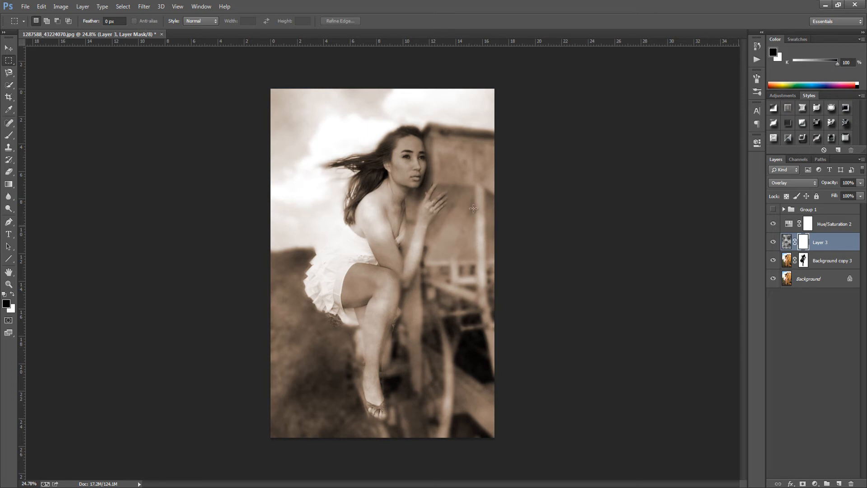
click(8, 138)
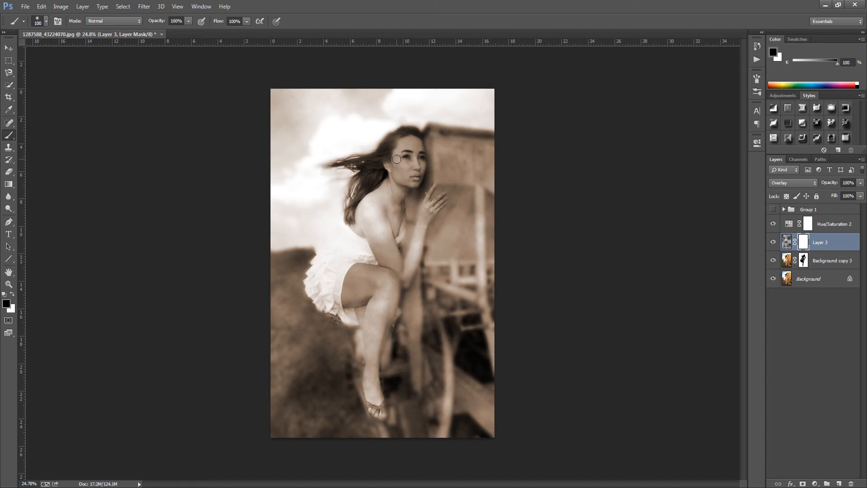
key(bracketright)
key(bracketright)
key(bracketright)
key(bracketright)
key(bracketright)
mouse_move(399, 181)
mouse_down()
mouse_move(379, 185)
mouse_move(368, 173)
mouse_move(388, 267)
mouse_move(373, 290)
mouse_move(355, 270)
mouse_move(362, 284)
mouse_move(325, 290)
mouse_move(367, 305)
mouse_move(347, 278)
mouse_move(387, 276)
mouse_move(411, 147)
mouse_move(402, 224)
mouse_move(432, 202)
mouse_move(403, 275)
mouse_move(408, 270)
mouse_move(386, 282)
mouse_move(368, 378)
mouse_move(369, 349)
mouse_move(372, 380)
mouse_move(387, 396)
mouse_move(354, 260)
mouse_move(373, 270)
mouse_up()
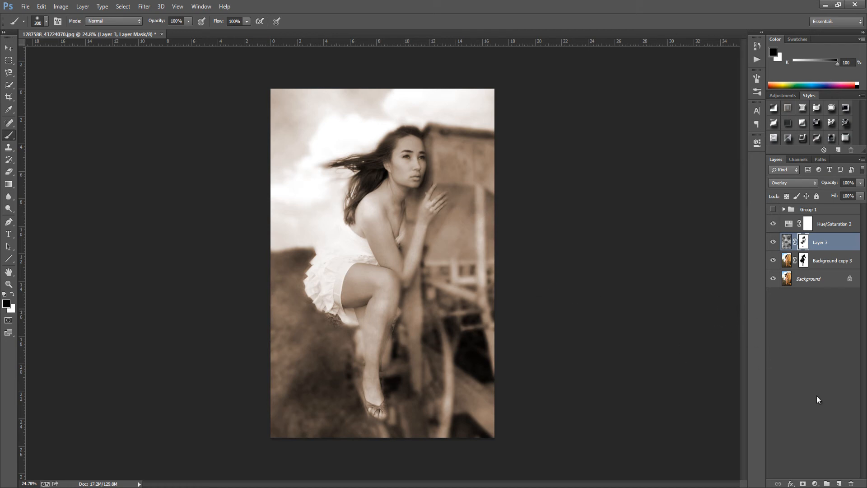
Create a new layer above the clouds layer and paint a soft white border around the photo's edges with a 900 px brush
click(839, 484)
key(x)
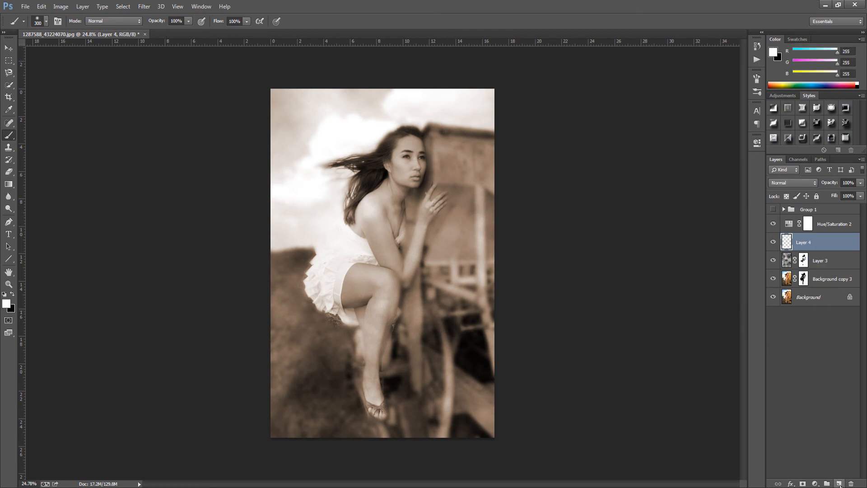
click(8, 136)
key(bracketright)
key(bracketright)
key(bracketright)
key(bracketright)
key(bracketright)
key(bracketright)
key(bracketright)
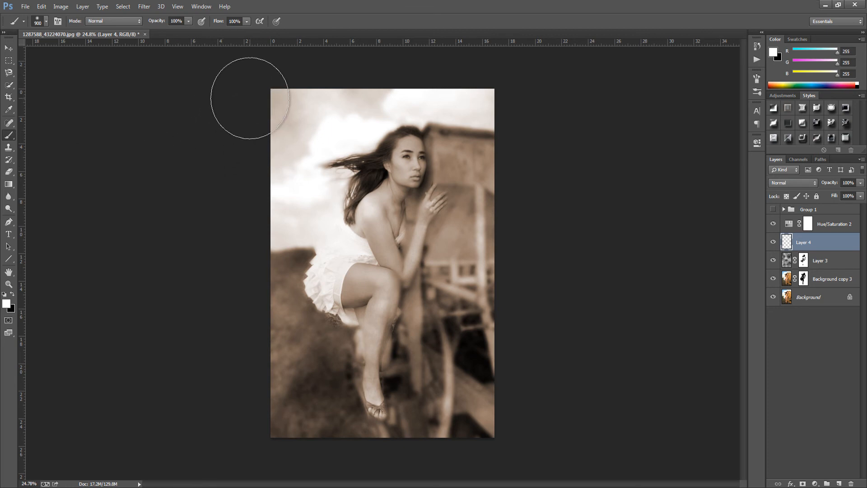
mouse_move(267, 212)
mouse_down()
mouse_move(234, 249)
mouse_move(229, 271)
mouse_move(237, 264)
mouse_move(213, 293)
mouse_move(239, 280)
mouse_move(228, 372)
mouse_move(251, 388)
mouse_move(233, 393)
mouse_move(251, 414)
mouse_move(244, 419)
mouse_move(285, 462)
mouse_move(392, 482)
mouse_move(328, 474)
mouse_move(378, 475)
mouse_move(451, 455)
mouse_move(405, 456)
mouse_move(466, 475)
mouse_move(513, 449)
mouse_move(503, 398)
mouse_move(540, 381)
mouse_move(536, 419)
mouse_move(522, 288)
mouse_move(520, 334)
mouse_move(506, 346)
mouse_move(526, 301)
mouse_move(519, 94)
mouse_move(528, 164)
mouse_move(496, 86)
mouse_move(367, 68)
mouse_move(317, 77)
mouse_move(259, 110)
mouse_move(183, 387)
mouse_move(204, 323)
mouse_move(226, 400)
mouse_move(373, 471)
mouse_move(359, 463)
mouse_move(443, 469)
mouse_move(500, 456)
mouse_move(523, 422)
mouse_up()
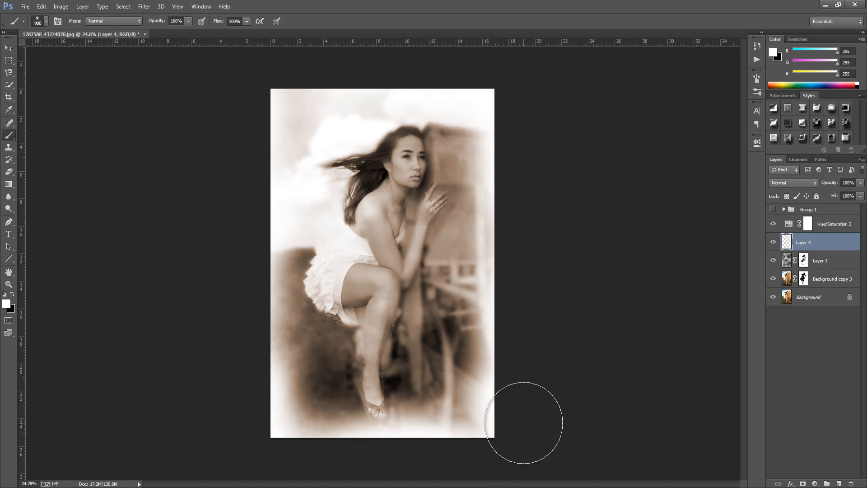